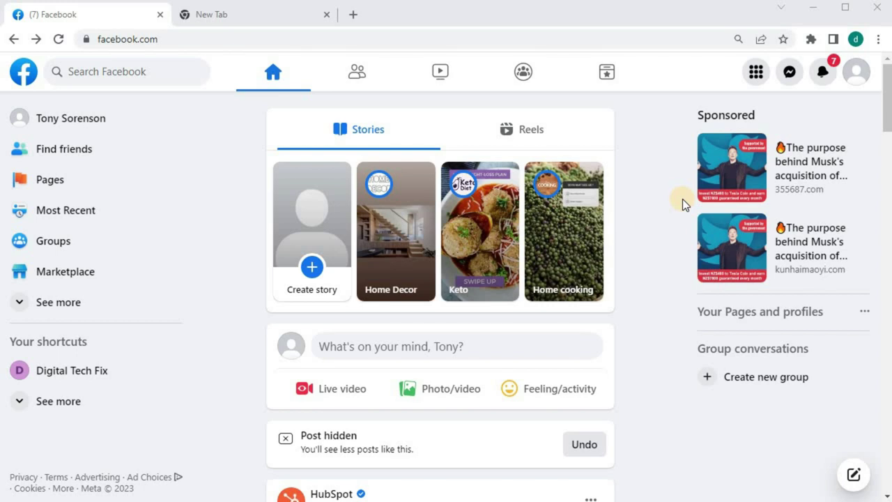
Open the general Account Settings on Facebook and expand the Contact section for editing
click(857, 78)
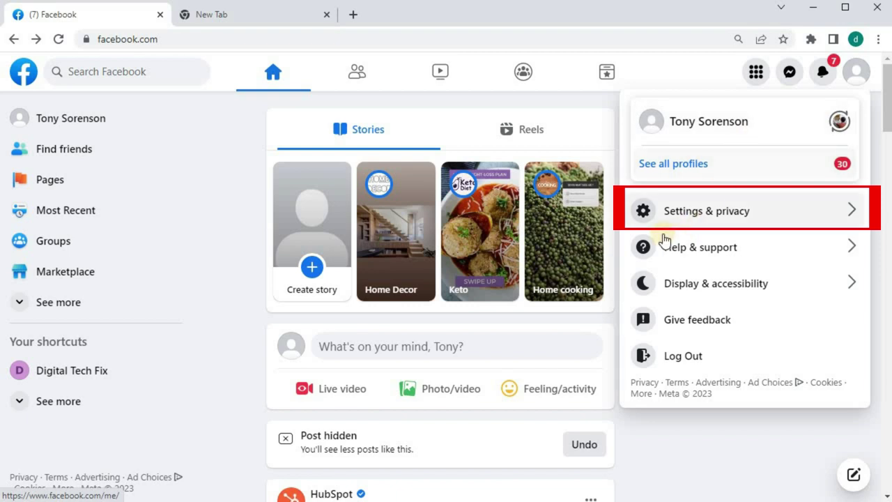
click(705, 220)
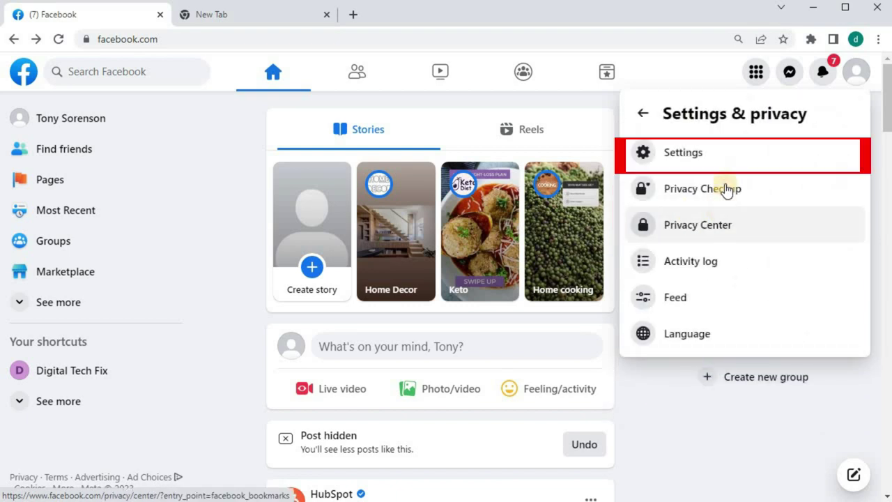
click(678, 156)
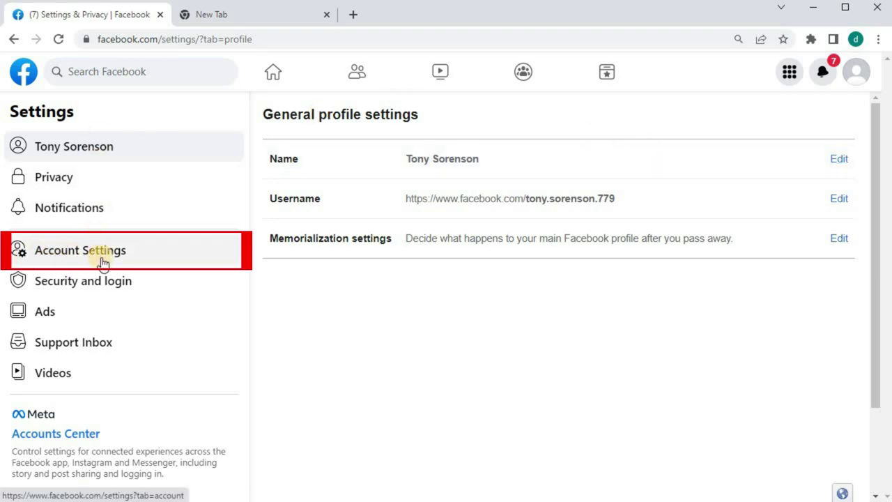
click(54, 254)
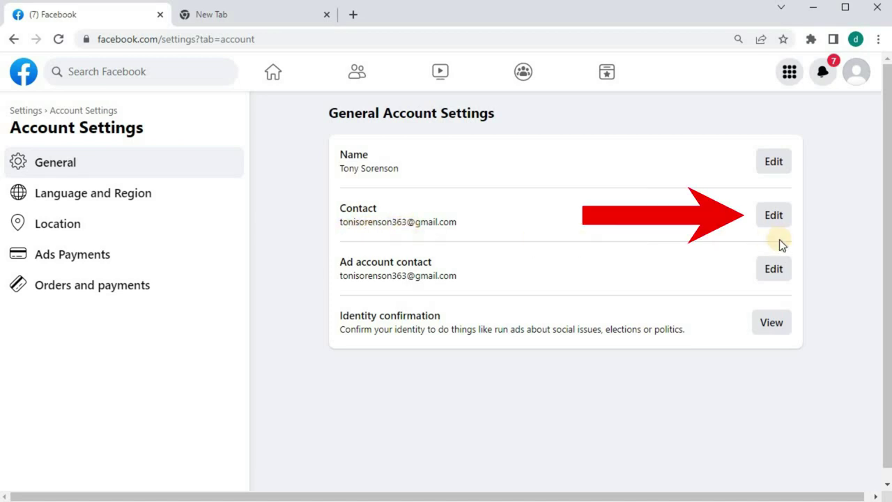
click(774, 216)
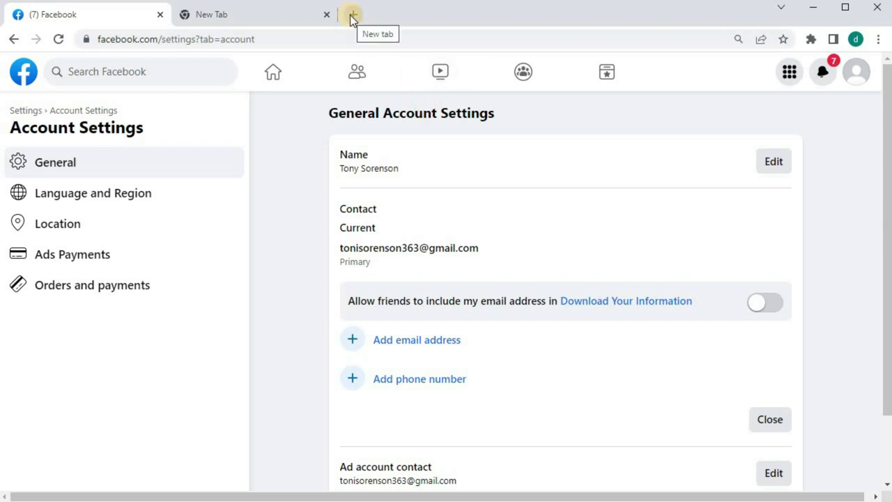
Copy the signed-in Google account's email address from its account details on the open new-tab page
click(300, 19)
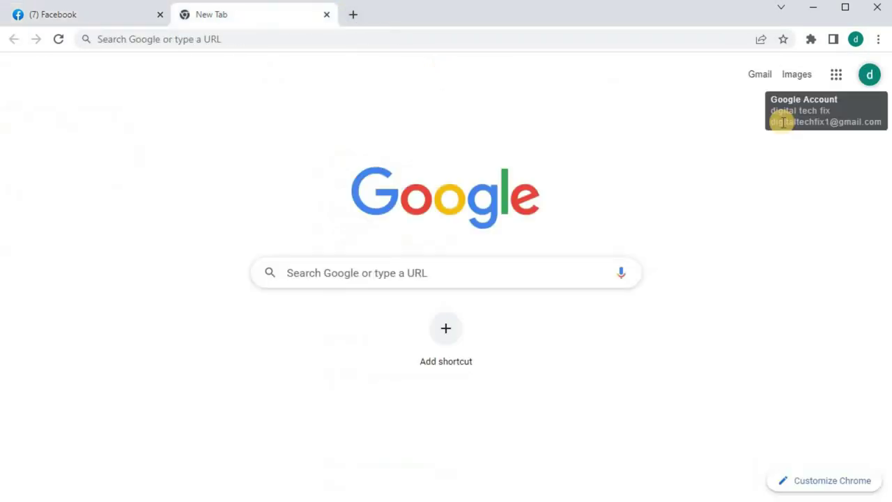
click(871, 80)
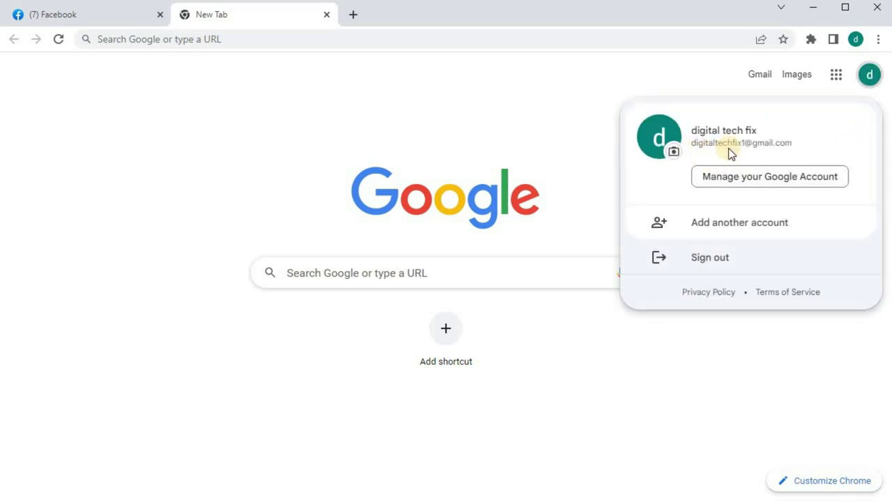
mouse_move(707, 150)
mouse_down()
mouse_move(693, 153)
mouse_move(803, 143)
mouse_move(695, 144)
mouse_up()
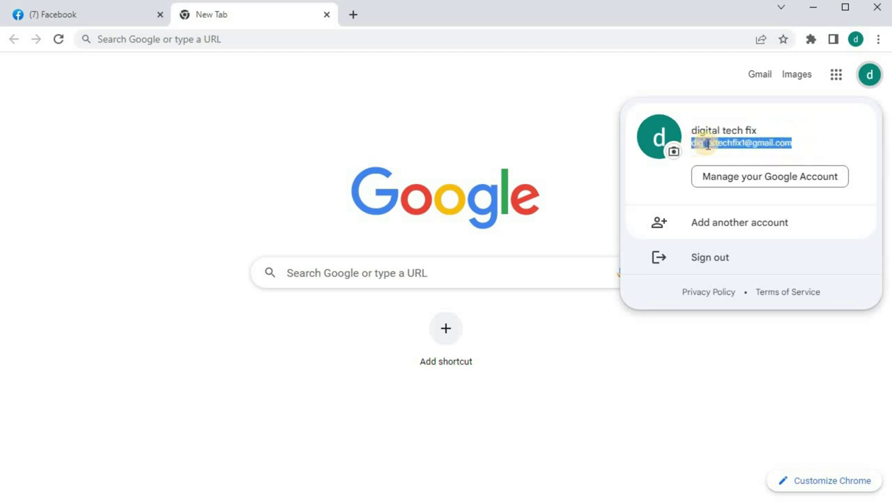
right_click(703, 145)
click(718, 158)
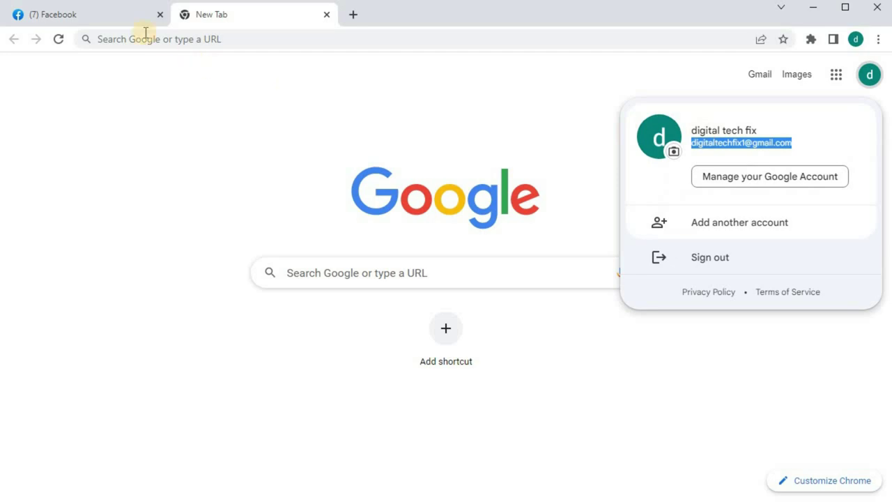
Add another email to the Facebook contact settings using the copied address and proceed to the password check
click(117, 17)
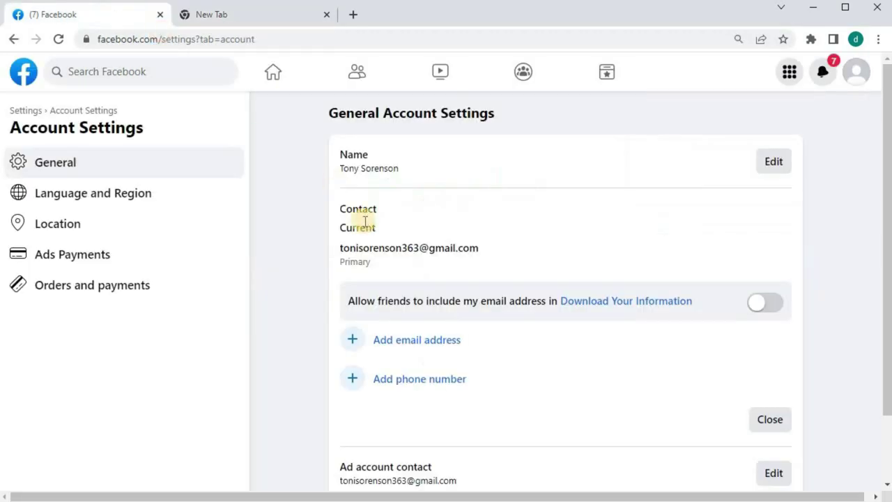
click(360, 340)
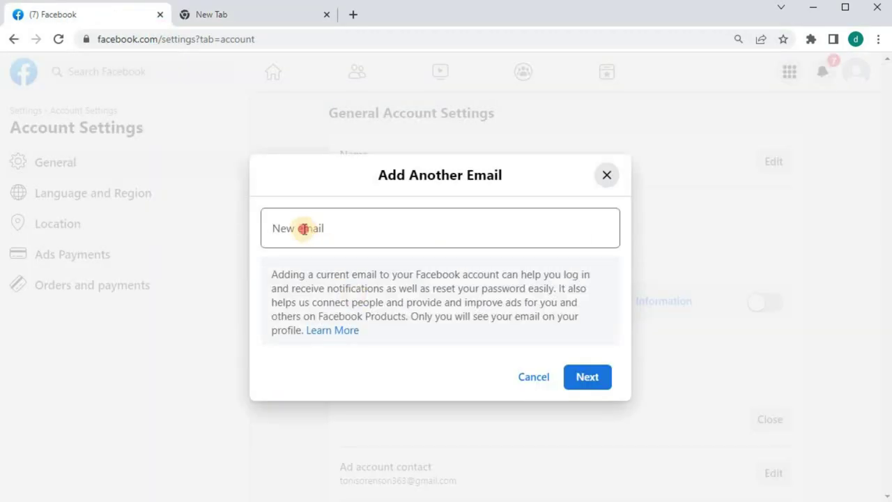
click(305, 229)
right_click(307, 230)
click(369, 340)
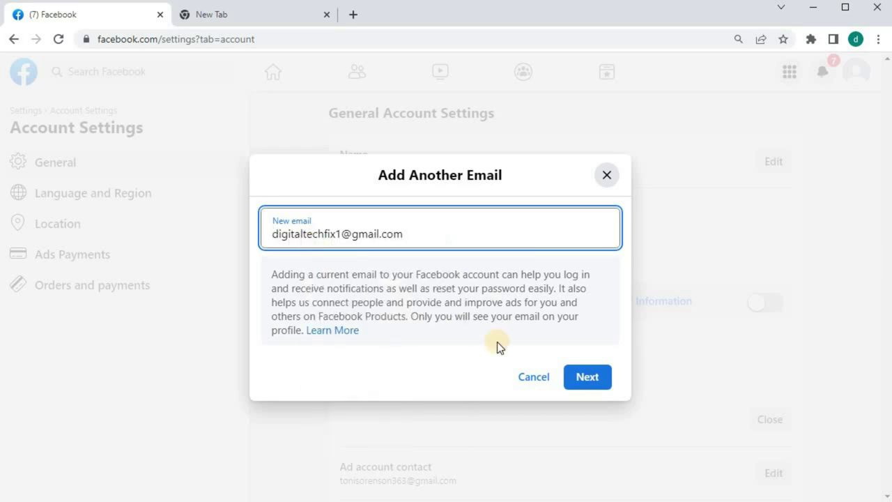
click(589, 377)
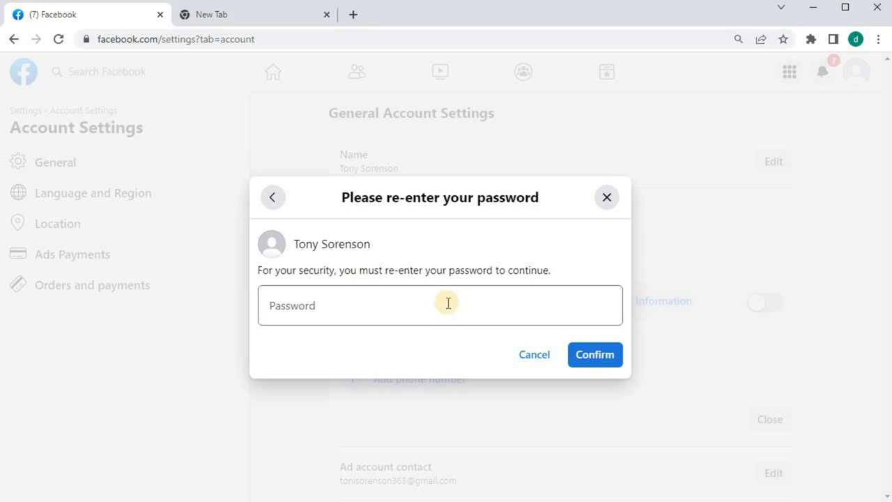
Re-enter the account password and confirm adding the new email
click(446, 302)
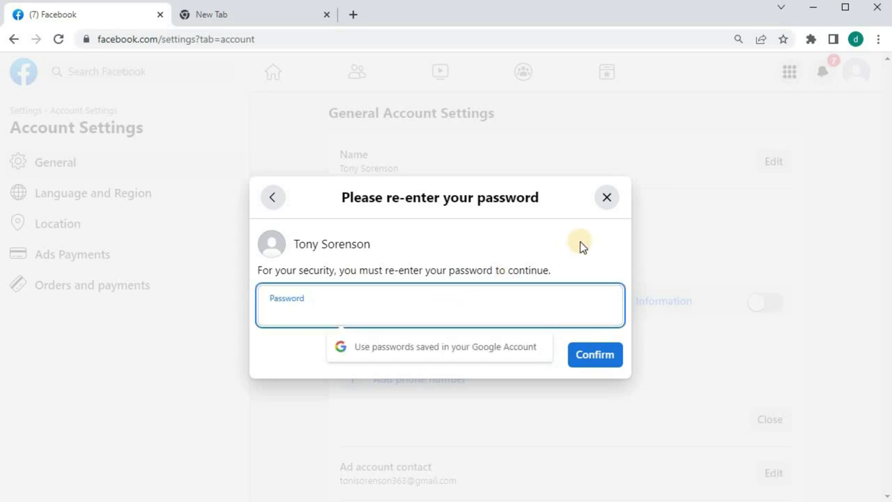
text(•)
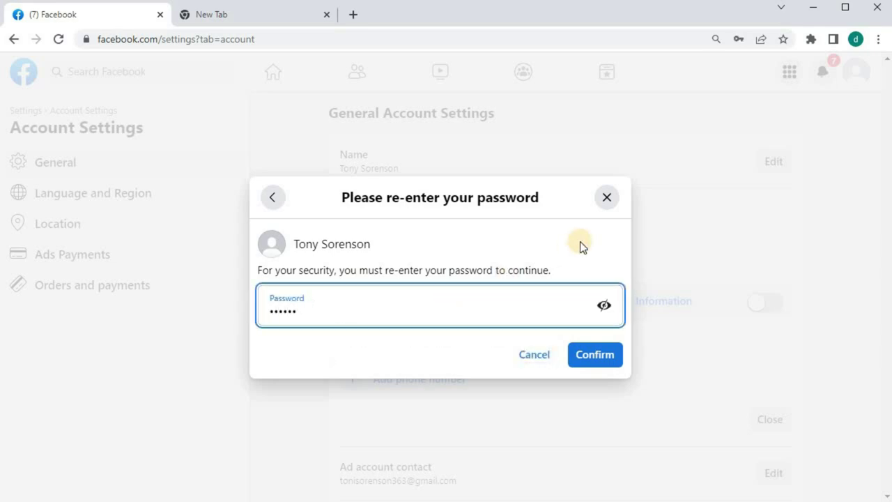
text(•••••••)
click(594, 356)
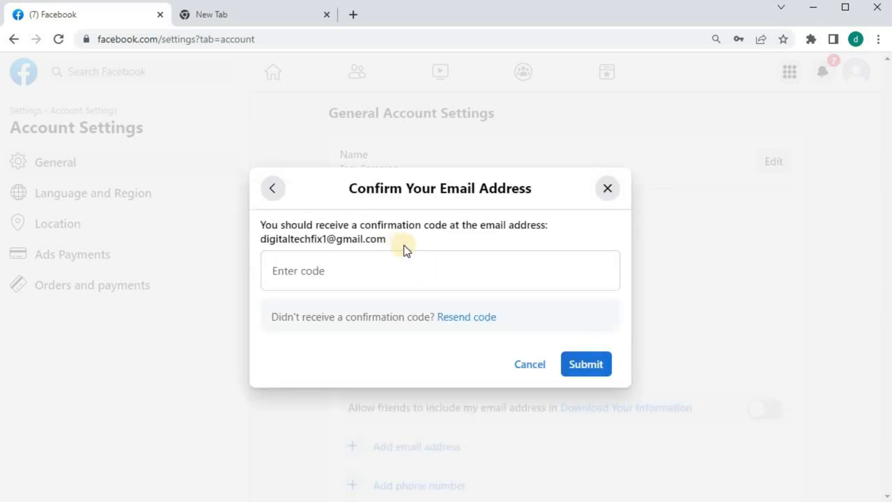
Open Gmail and check the Promotions, Social and Primary categories for Facebook's confirmation message
click(243, 15)
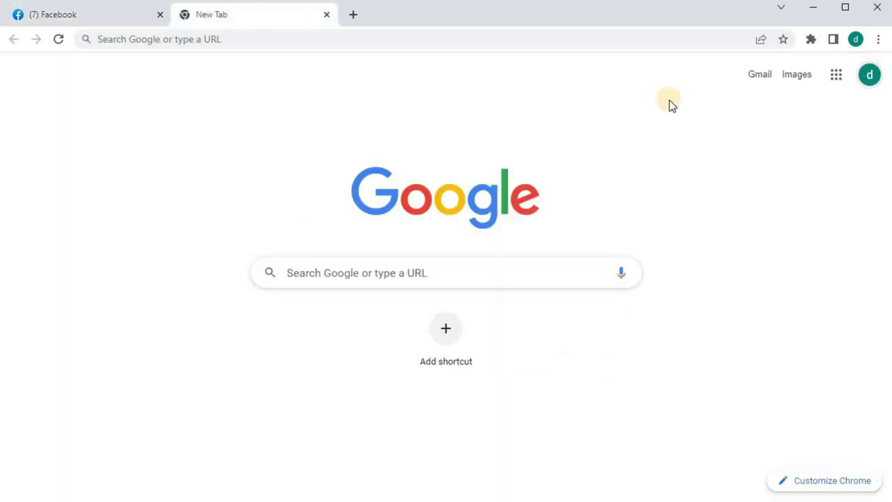
click(760, 75)
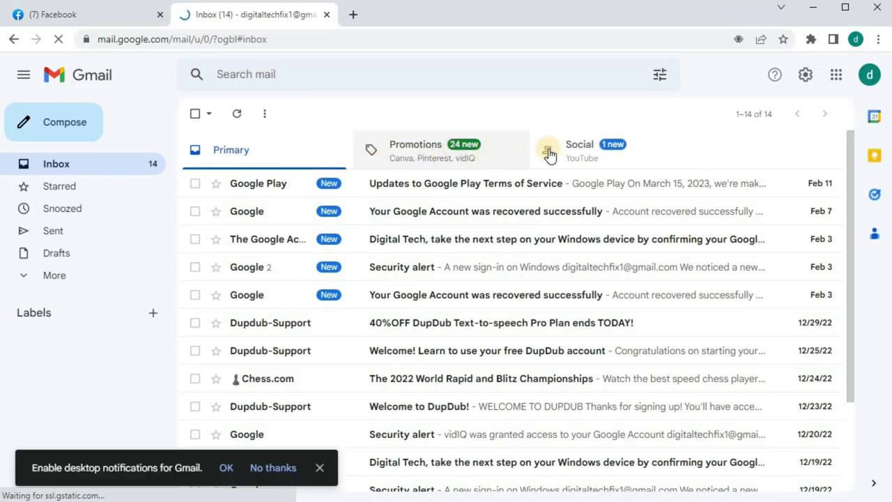
click(478, 153)
click(559, 152)
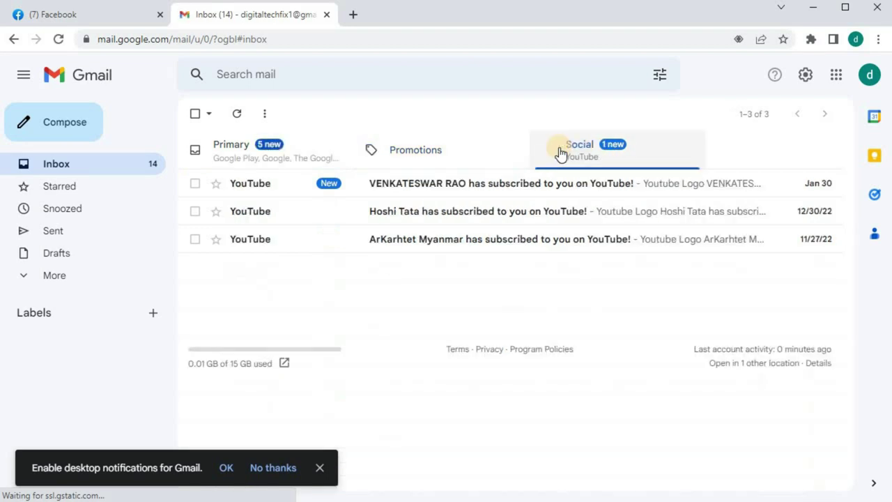
click(215, 144)
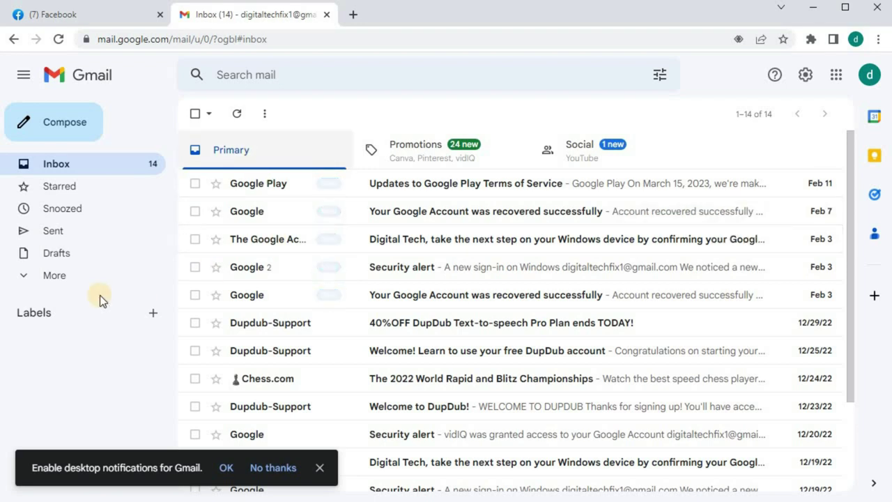
Check Gmail's Spam folder, then open the "New email address added on Facebook" message from the inbox
click(20, 279)
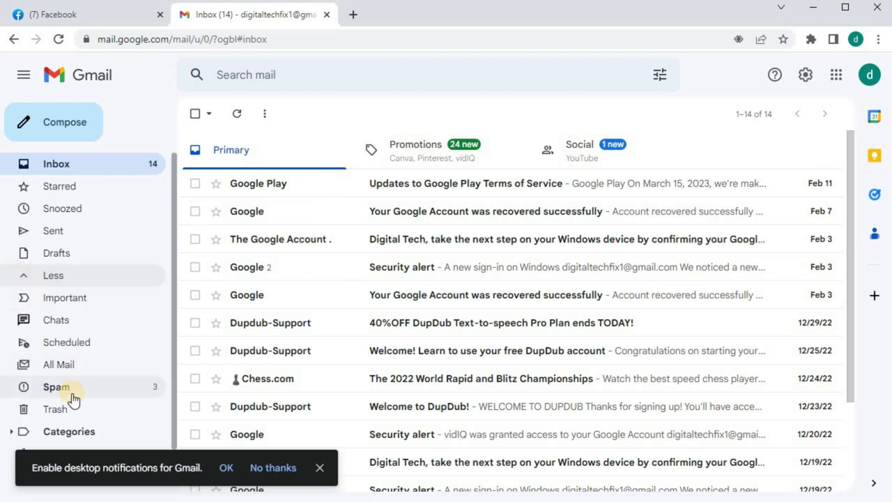
click(70, 387)
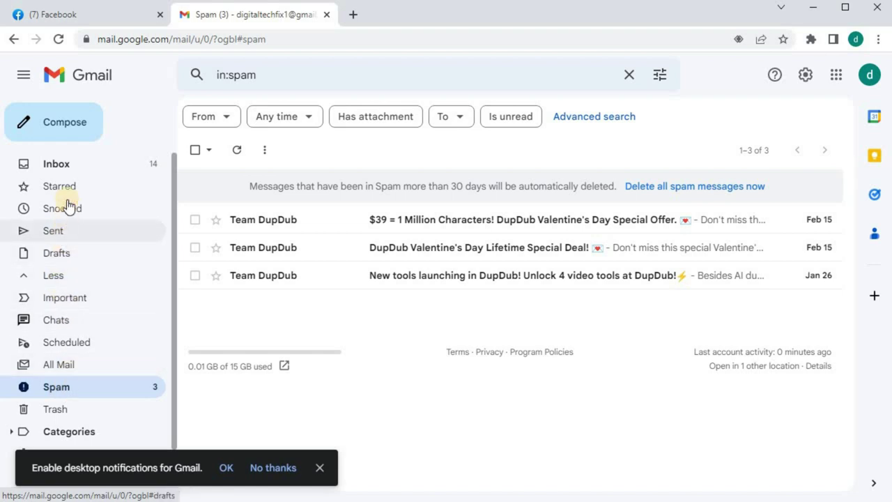
click(65, 167)
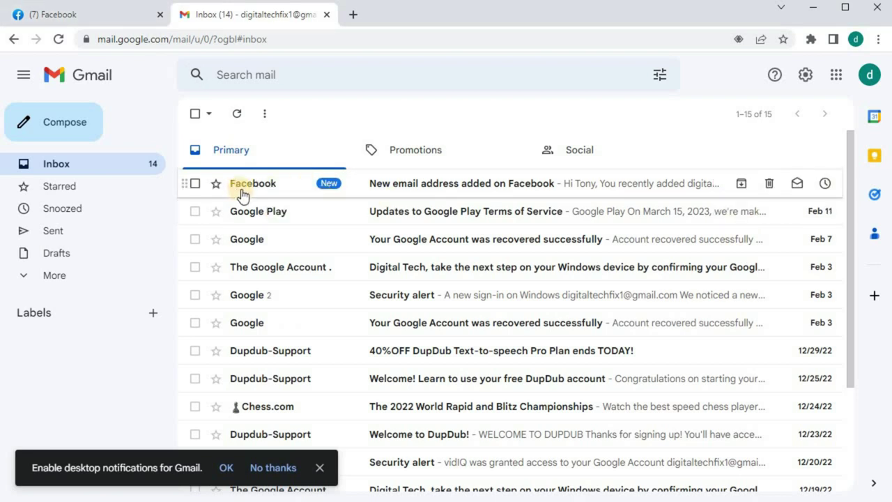
click(269, 183)
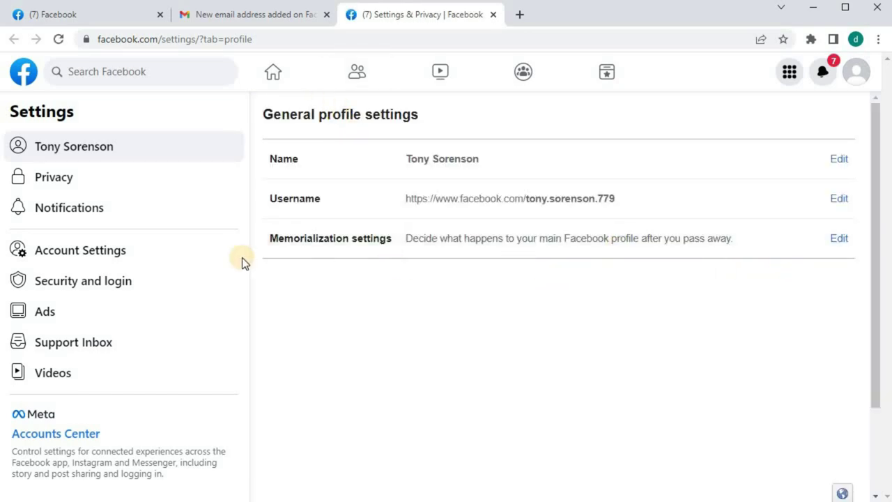
Expand Contact in Facebook's Account Settings and review the primary and previous email addresses, including the options for the previous one
click(67, 257)
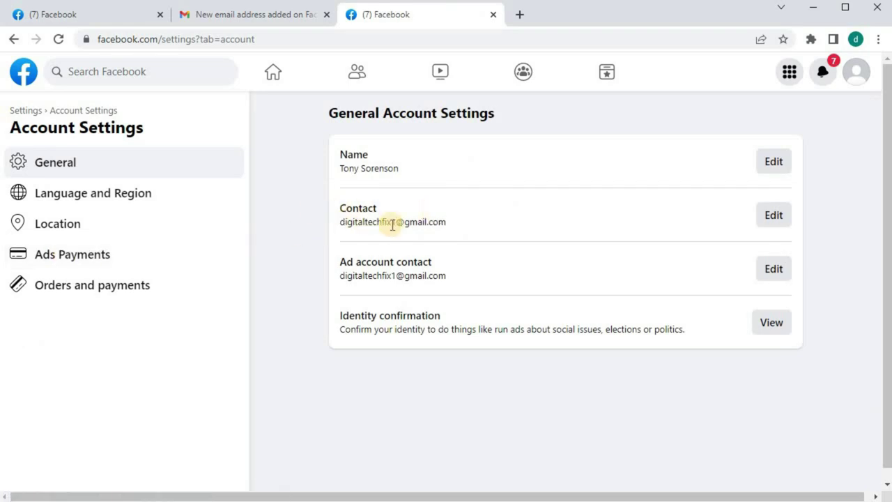
click(779, 216)
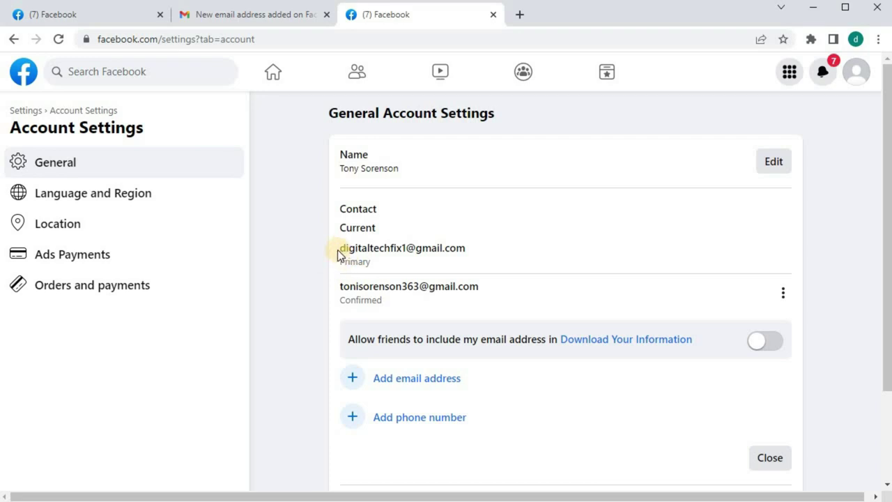
drag(339, 254, 472, 249)
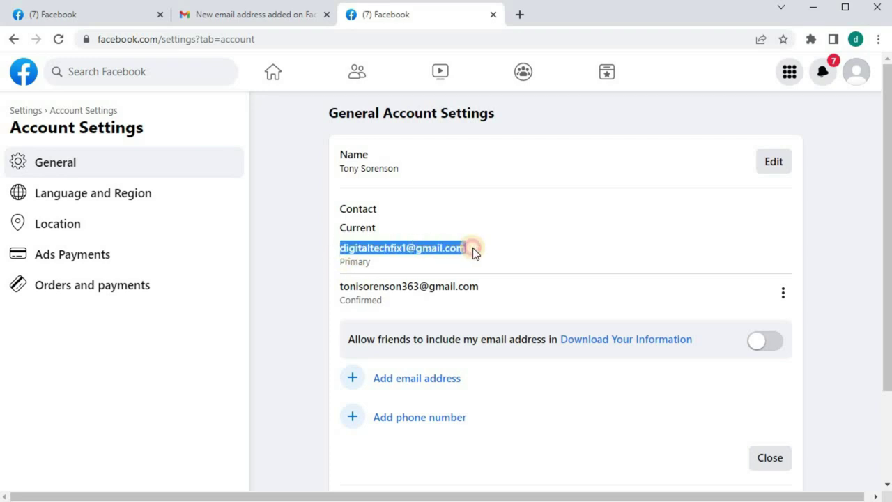
click(424, 267)
drag(481, 289, 358, 296)
click(396, 303)
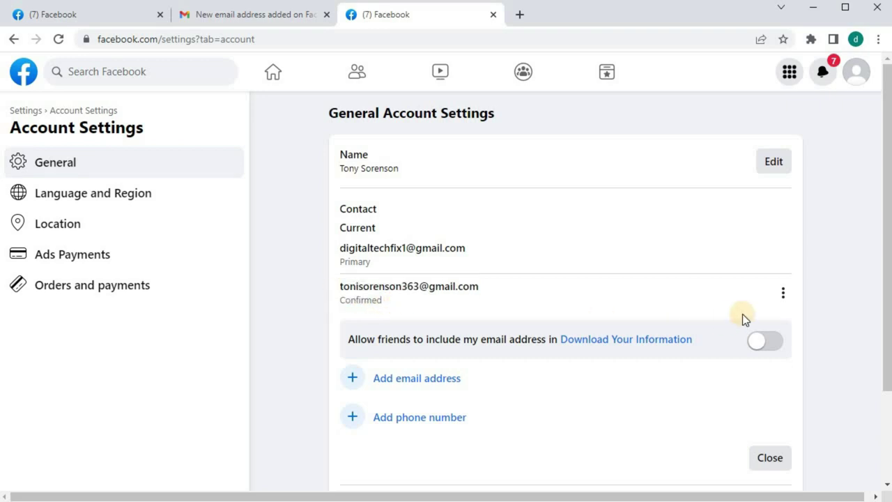
click(783, 292)
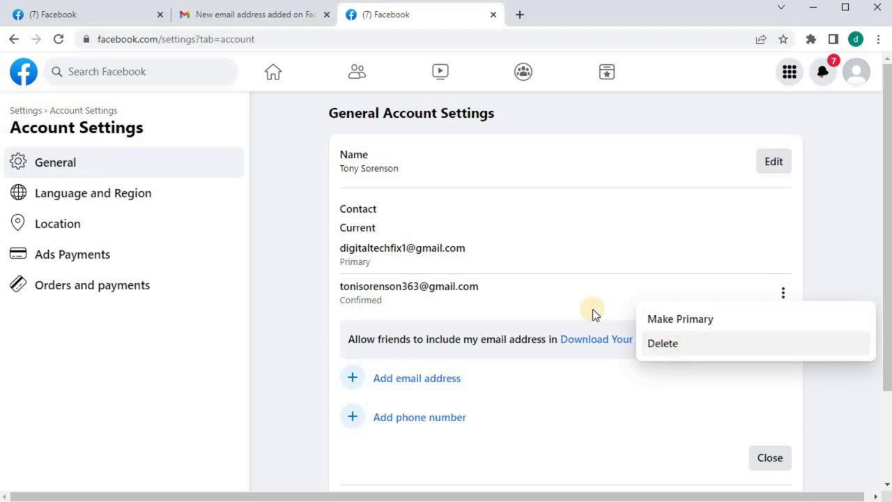
click(520, 253)
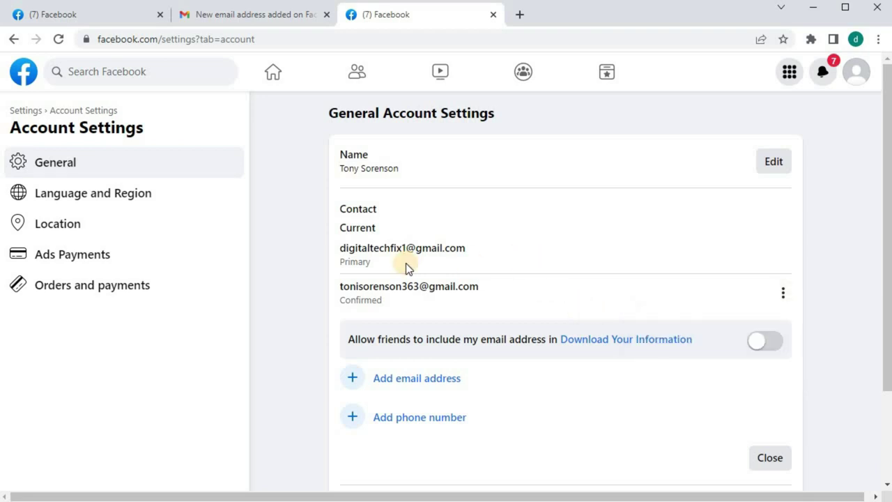
Dismiss the pending email confirmation on the original Facebook page, log out, and remove the saved profile from the login page
click(518, 15)
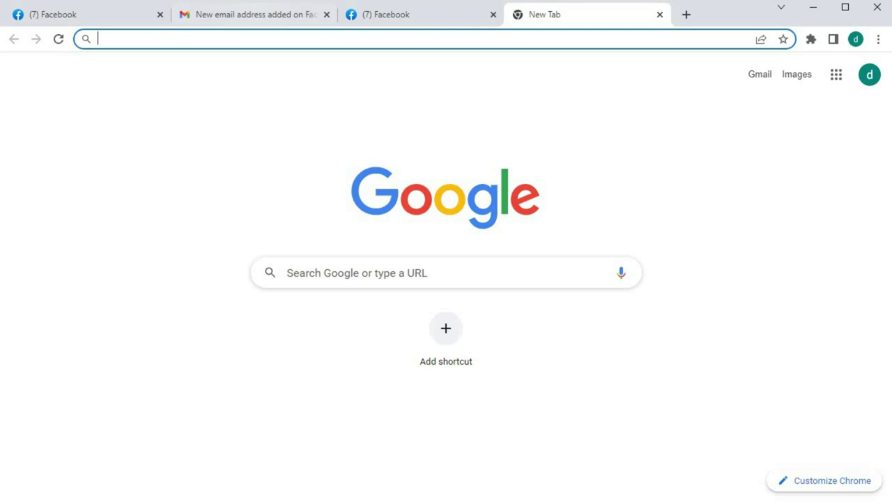
click(114, 16)
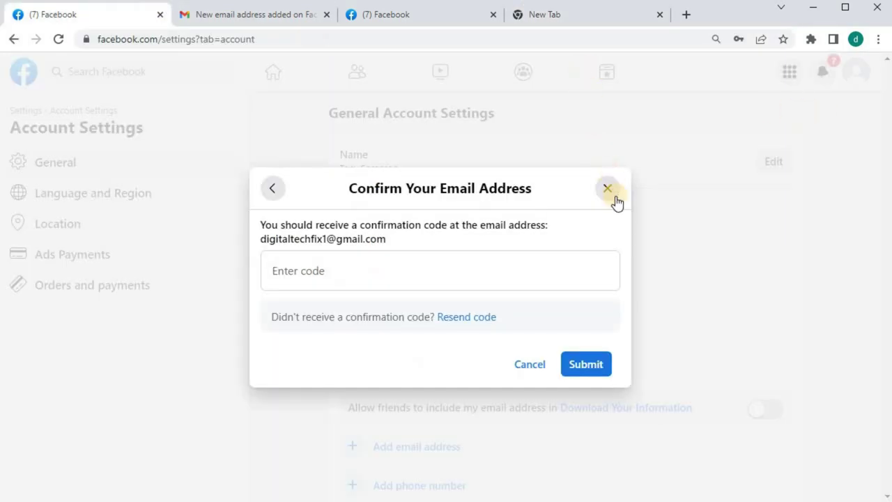
click(607, 188)
click(859, 72)
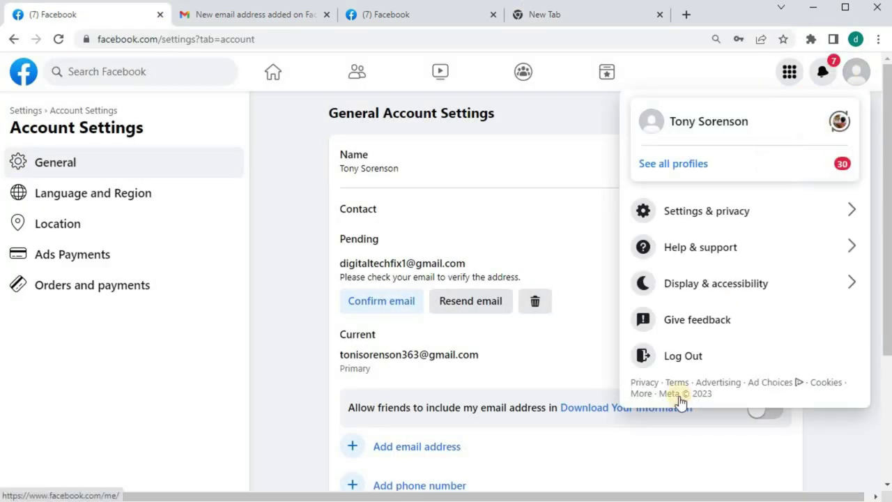
click(674, 357)
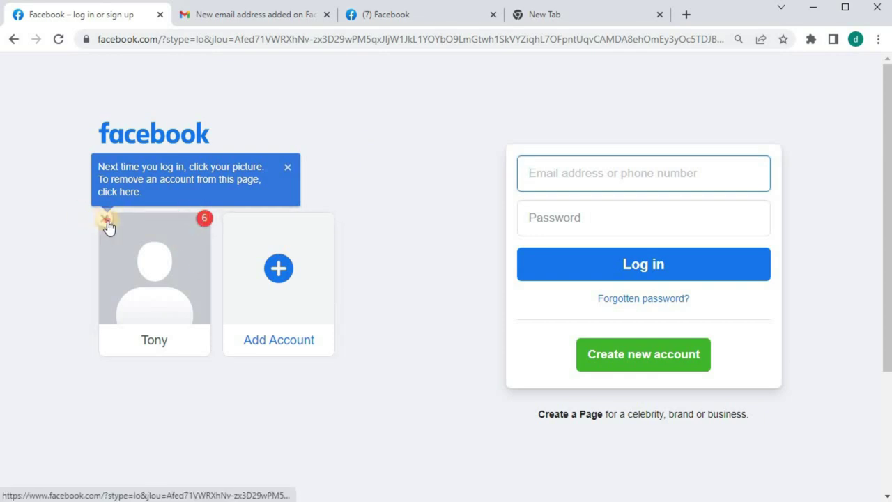
click(107, 222)
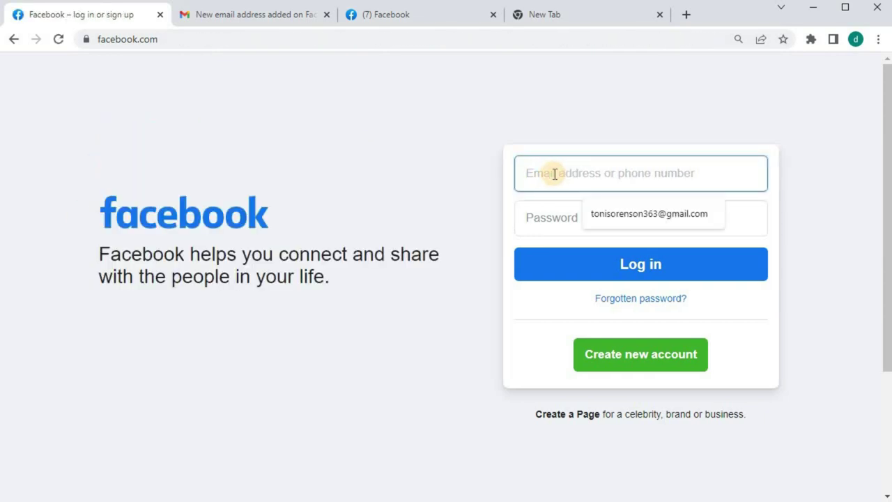
Copy the new email address from the Google account details in Gmail and paste it as the login email on Facebook
click(255, 13)
click(866, 74)
drag(794, 143, 693, 143)
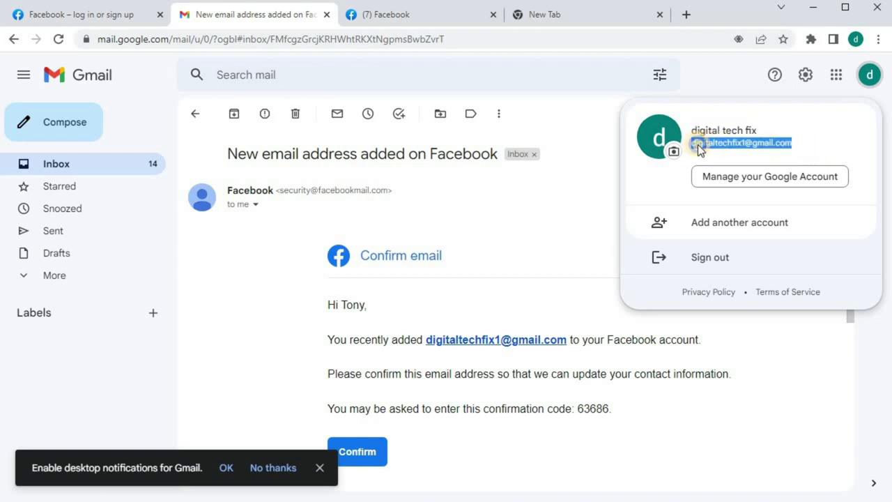
right_click(692, 143)
click(669, 154)
click(117, 21)
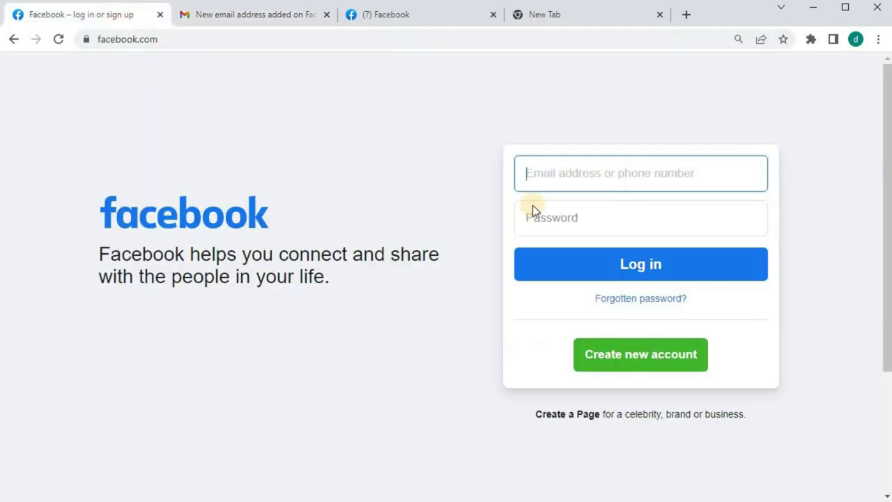
right_click(537, 174)
click(587, 284)
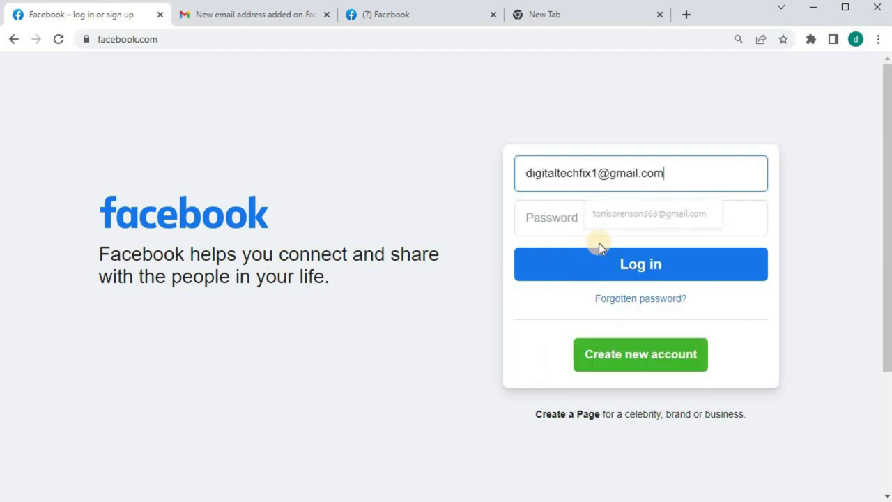
Enter the account password on the Facebook login form and log in
click(597, 216)
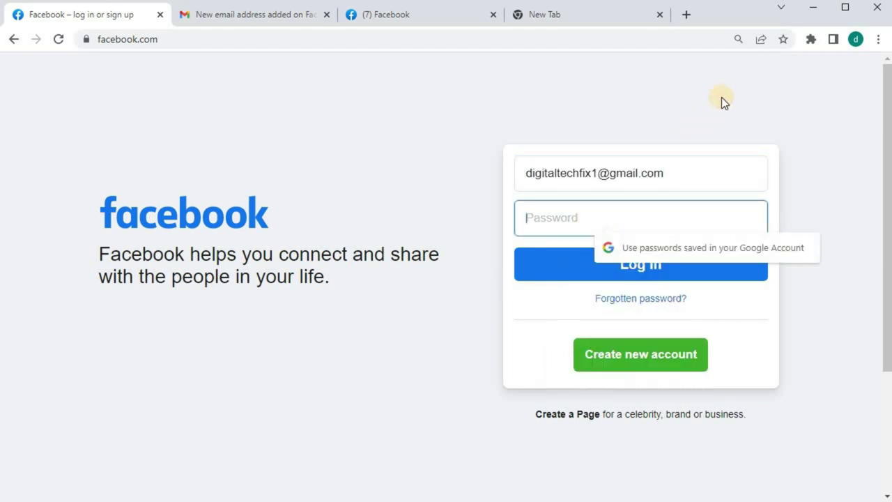
text(d)
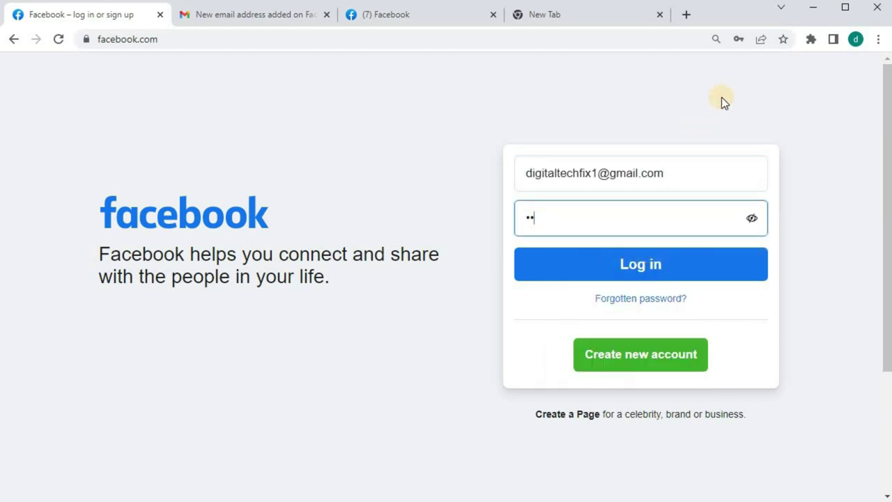
key(BackSpace)
key(BackSpace)
text(d)
click(636, 265)
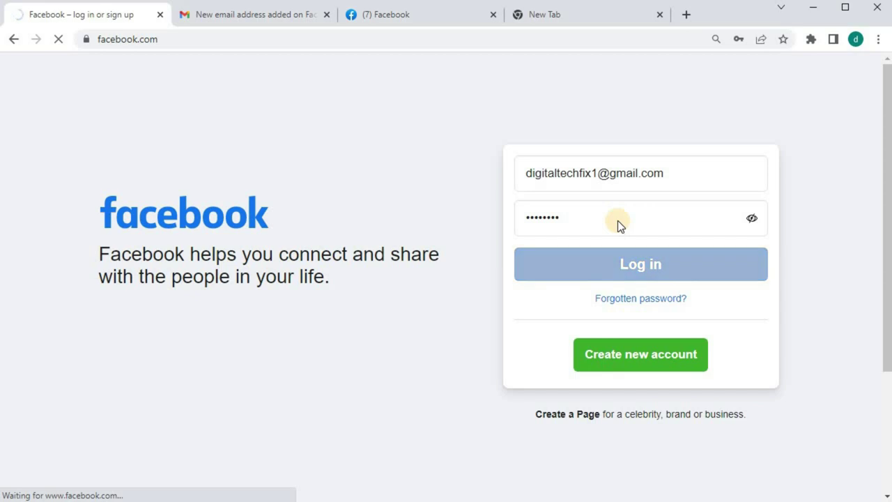